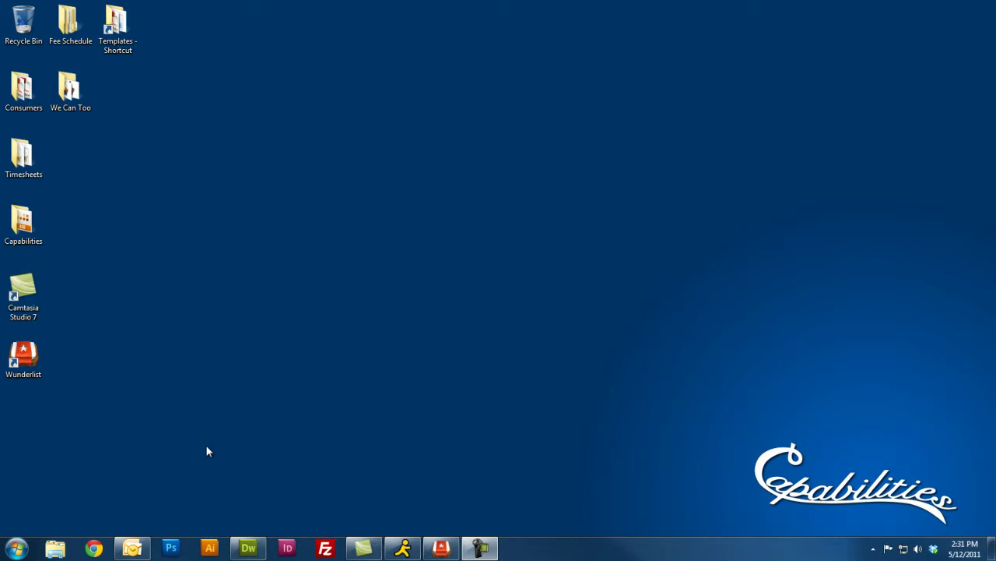
{"action": "left_click", "coordinate": [17, 550]}
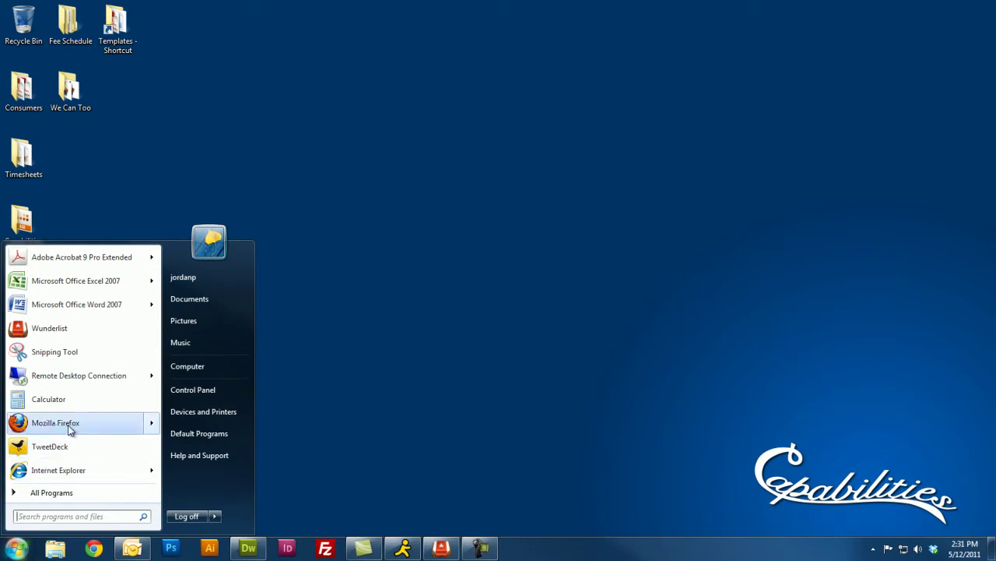
{"action": "mouse_move", "coordinate": [68, 429]}
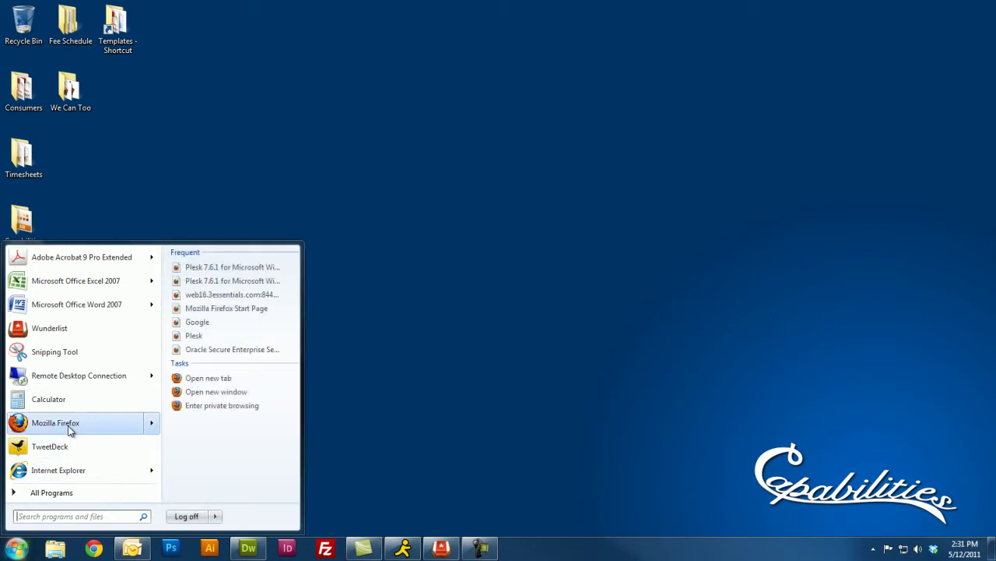
{"action": "left_click", "coordinate": [68, 430]}
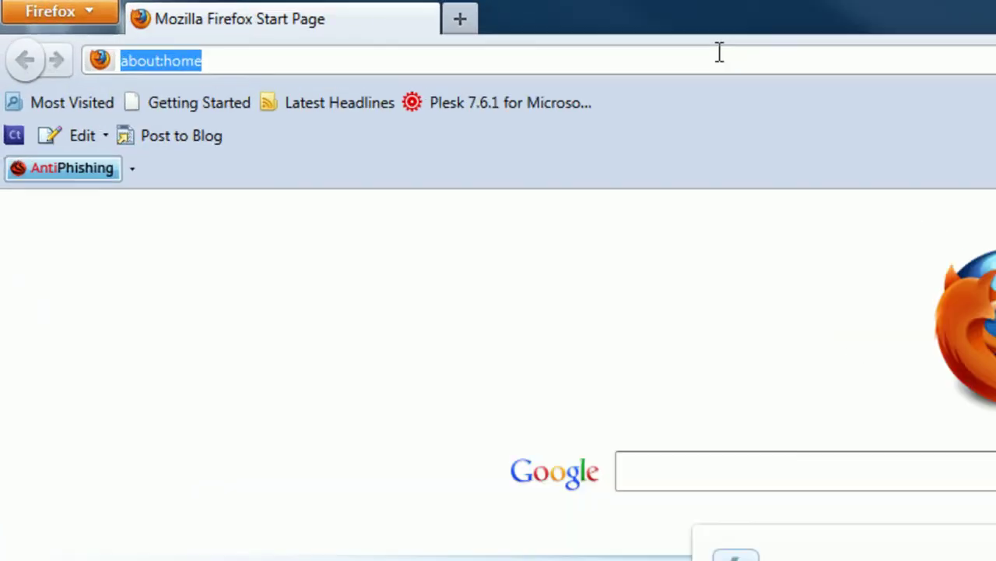
{"action": "type", "text": "www"}
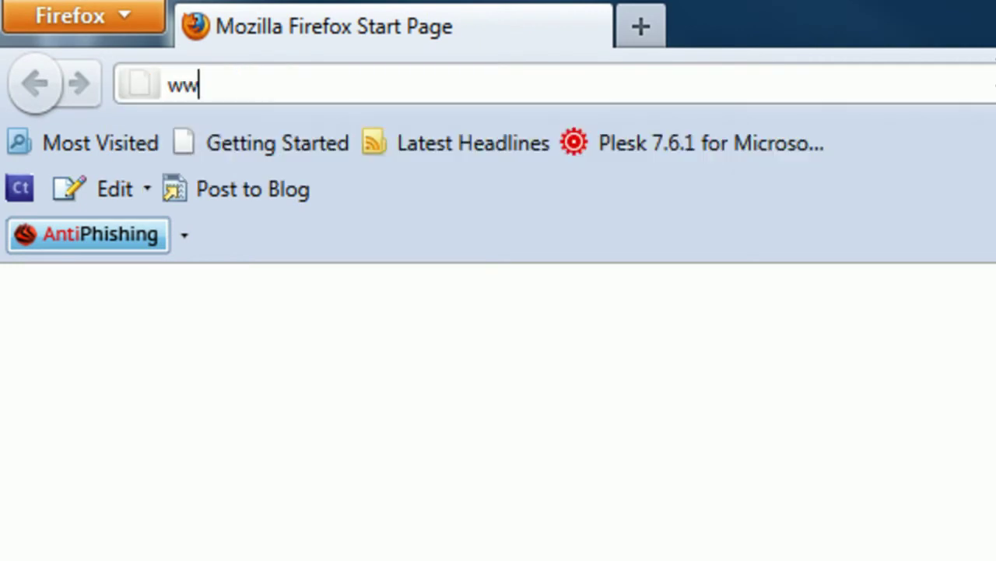
{"action": "type", "text": ".ohiomeansjobs.com"}
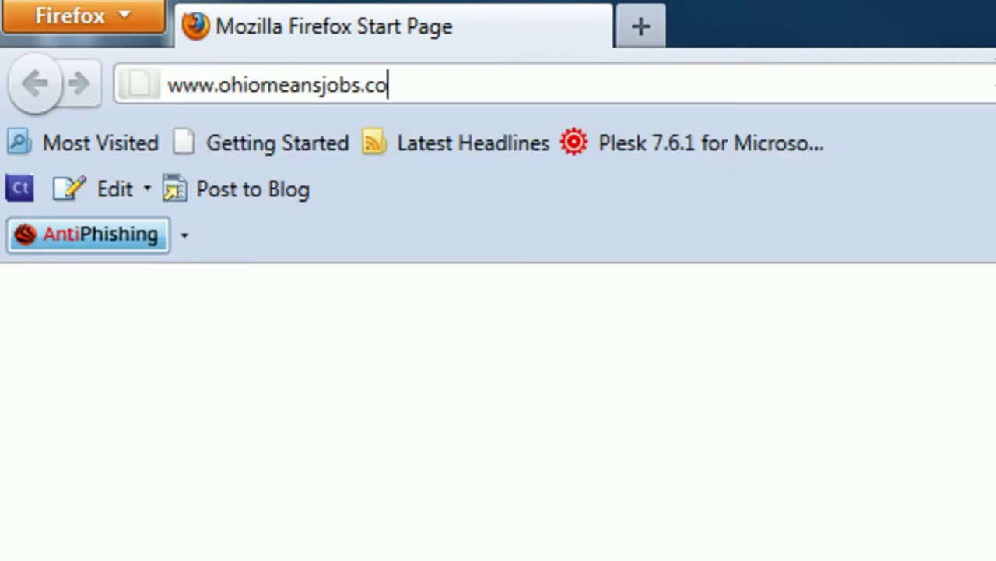
{"action": "key", "text": "Return"}
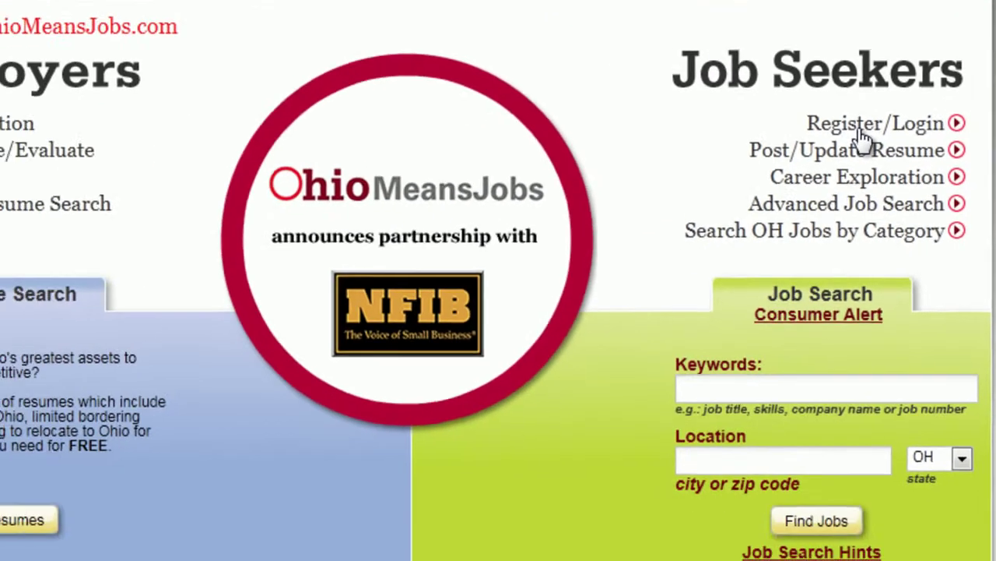
Go through Job Seekers Register/Login, Continue and GO! to reach the Create Account form
{"action": "left_click", "coordinate": [483, 279]}
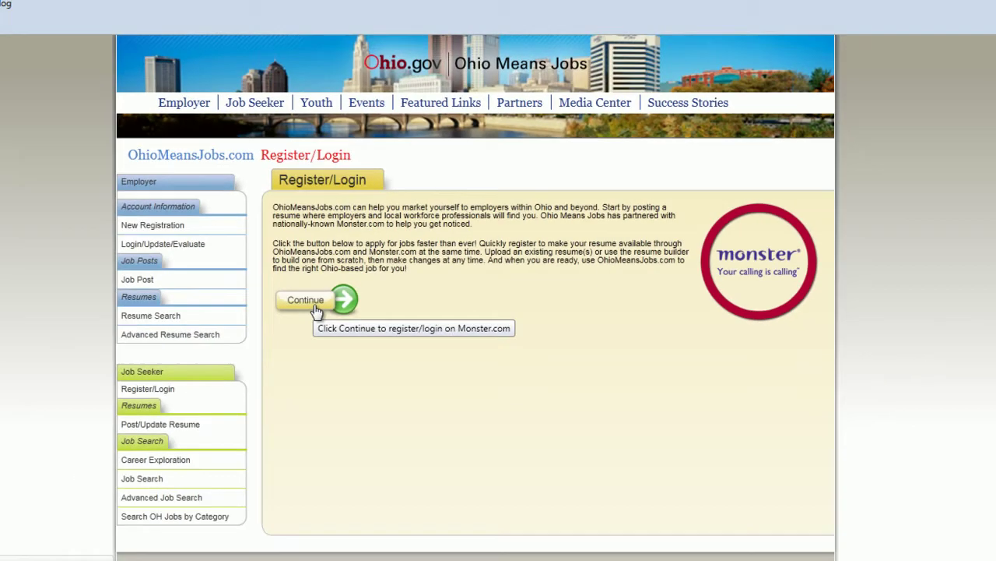
{"action": "left_click", "coordinate": [155, 272]}
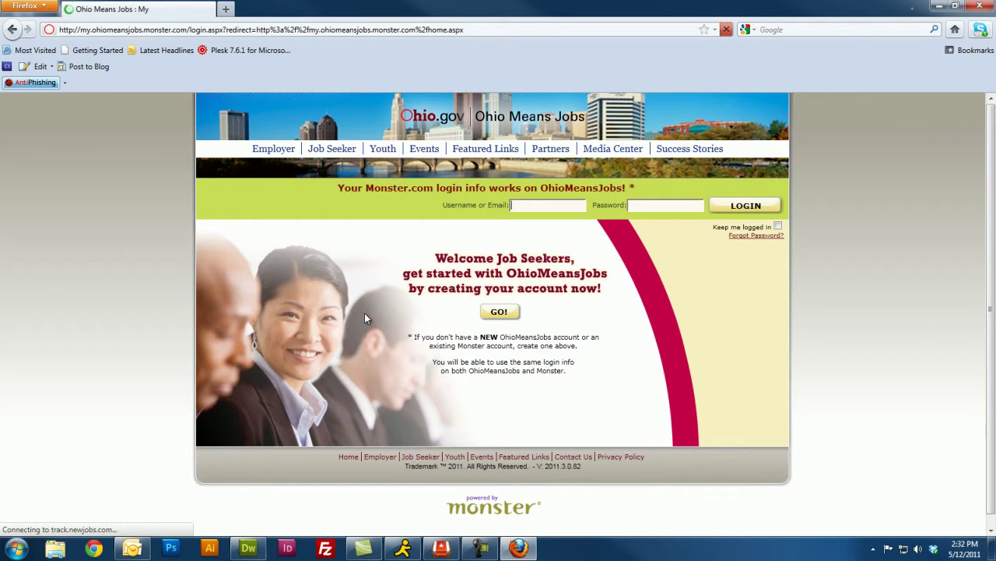
{"action": "left_click", "coordinate": [498, 312]}
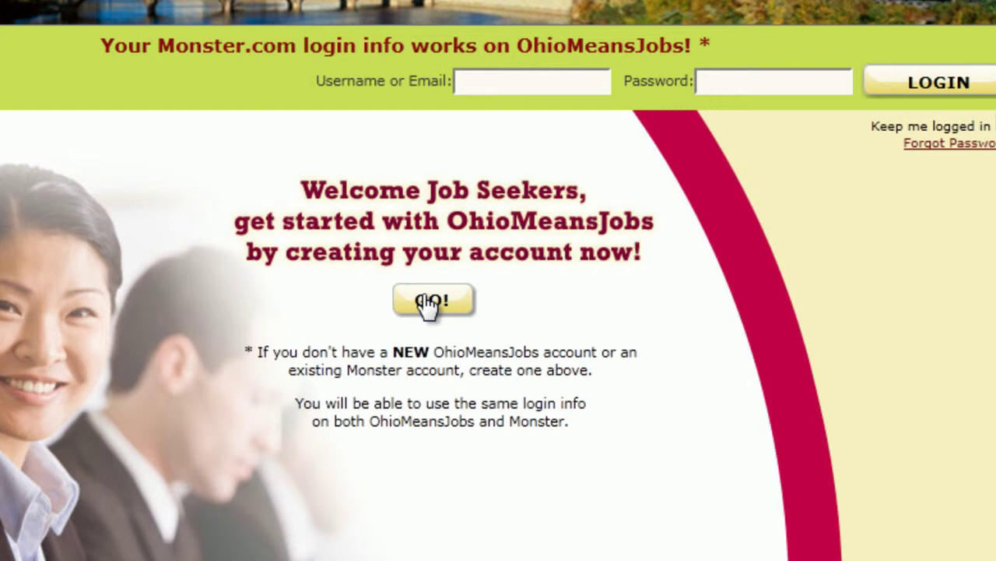
{"action": "left_click", "coordinate": [426, 302]}
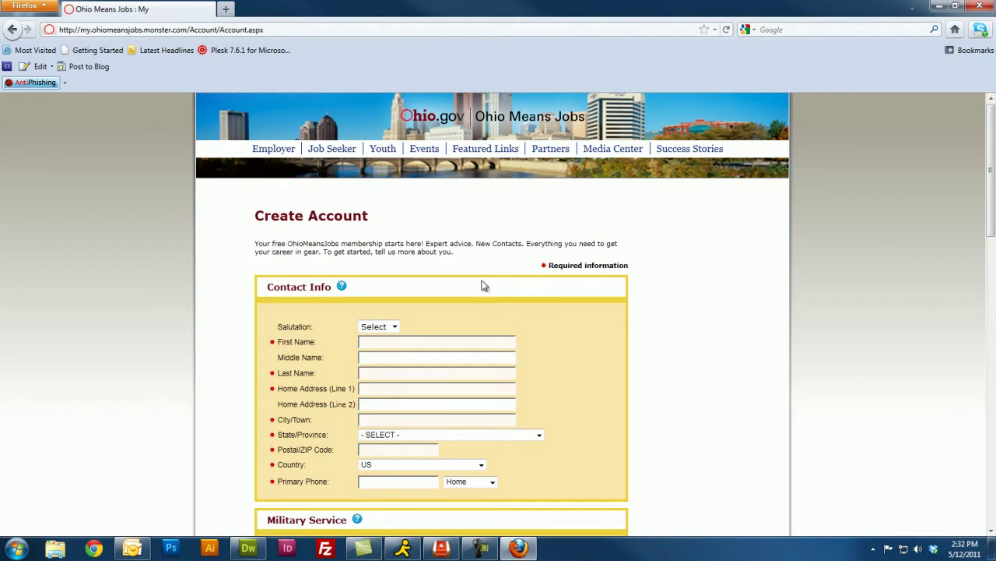
Enter the job seeker's first and last name in Contact Info
{"action": "scroll", "coordinate": [487, 281], "scroll_direction": "down", "scroll_amount": 2}
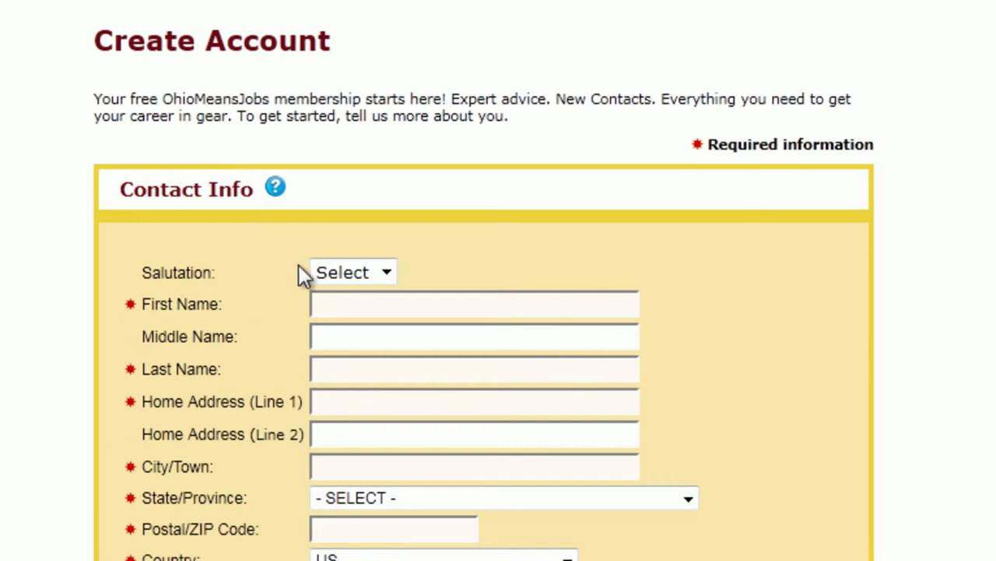
{"action": "left_click", "coordinate": [412, 302]}
{"action": "key", "text": "Tab"}
{"action": "key", "text": "Tab"}
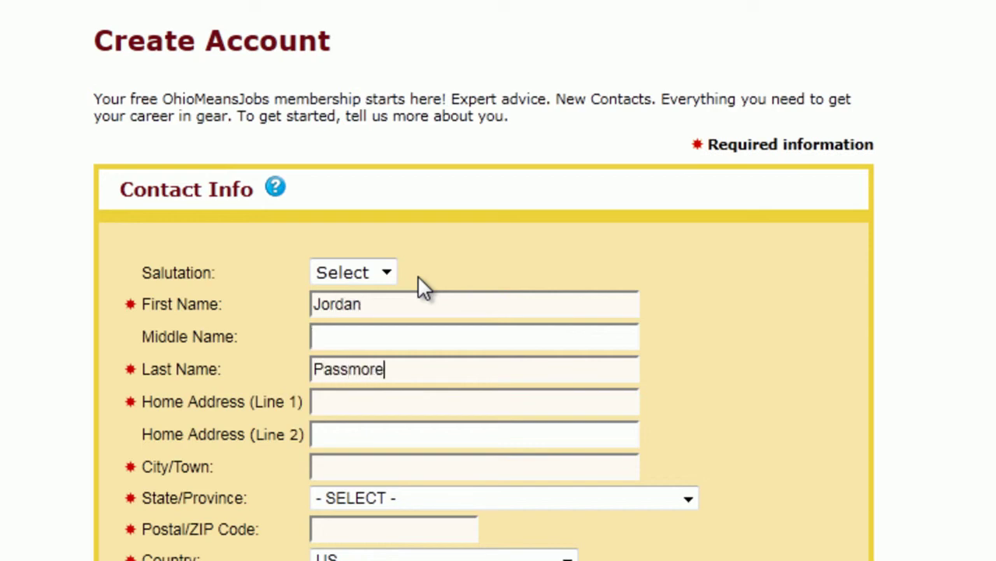
Fill in the home street address, city Toledo, state Ohio and the ZIP code
{"action": "key", "text": "Tab"}
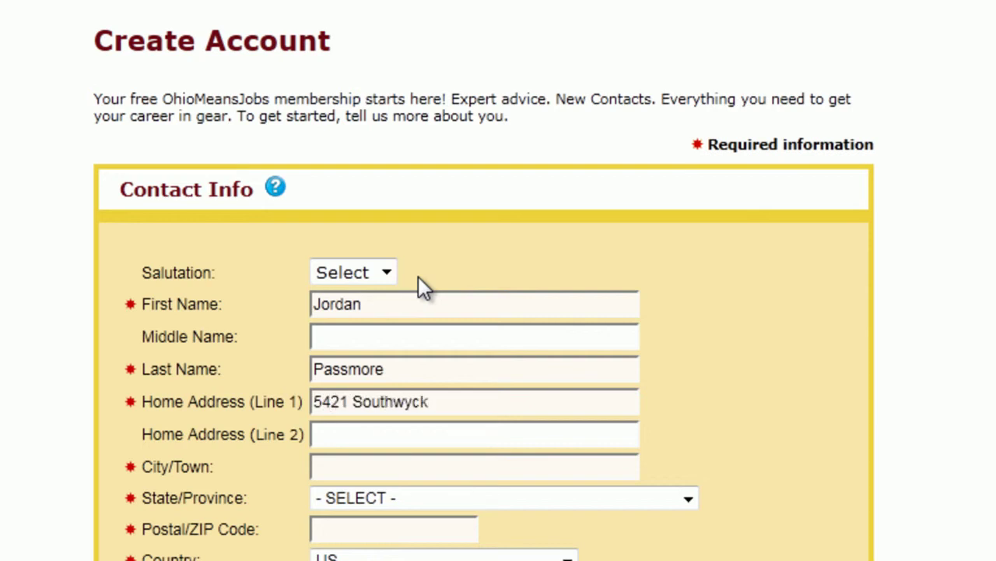
{"action": "key", "text": "Tab"}
{"action": "key", "text": "Tab"}
{"action": "type", "text": "Toledo"}
{"action": "key", "text": "Tab"}
{"action": "key", "text": "o"}
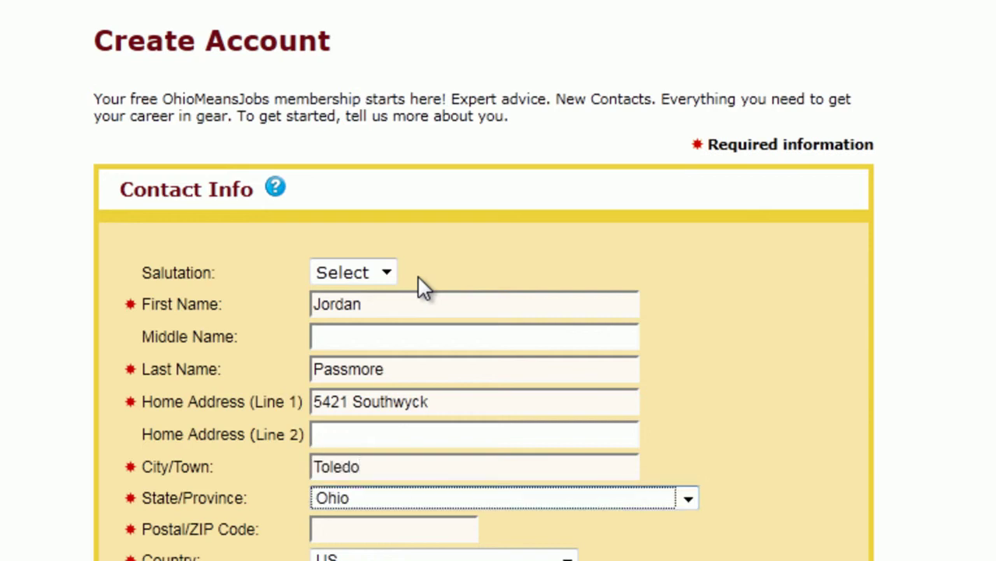
{"action": "key", "text": "Tab"}
{"action": "type", "text": "43614"}
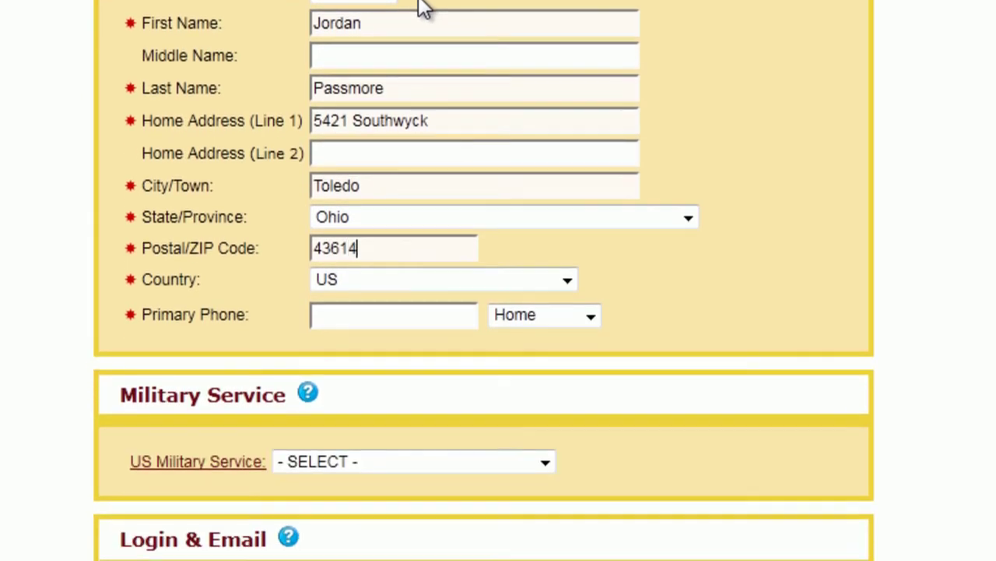
Enter the home phone number and keep its type as Home
{"action": "key", "text": "Tab"}
{"action": "key", "text": "Tab"}
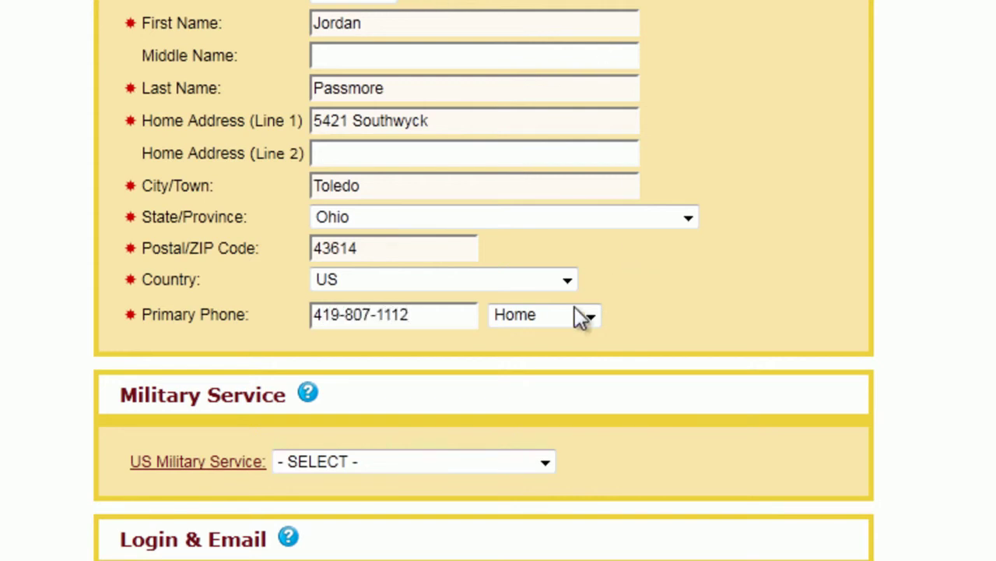
{"action": "left_click", "coordinate": [593, 315]}
{"action": "left_click", "coordinate": [550, 415]}
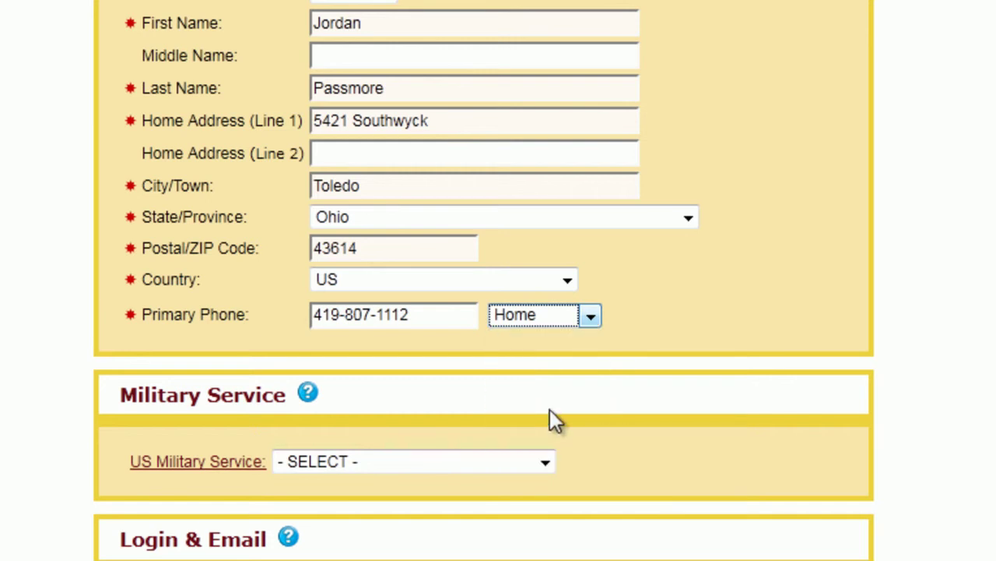
{"action": "left_click", "coordinate": [824, 261]}
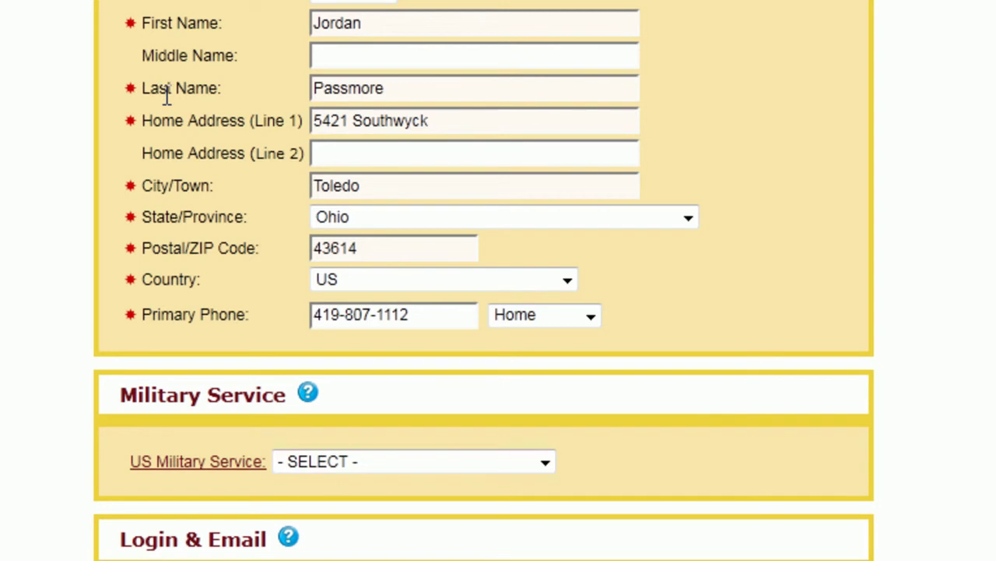
Set military service to None
{"action": "scroll", "coordinate": [166, 92], "scroll_direction": "down", "scroll_amount": 4}
{"action": "left_click", "coordinate": [365, 165]}
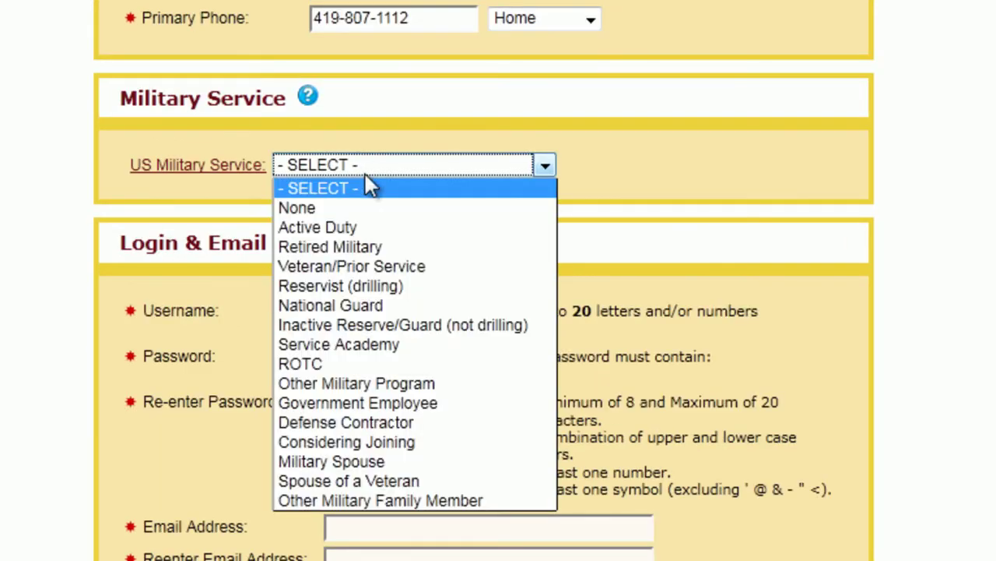
{"action": "left_click", "coordinate": [368, 206]}
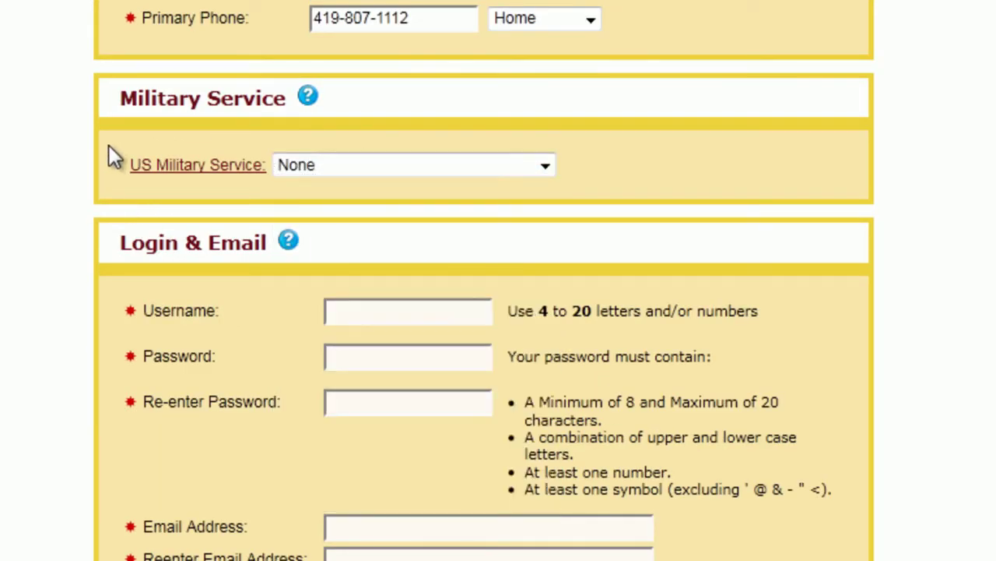
{"action": "scroll", "coordinate": [111, 154], "scroll_direction": "up", "scroll_amount": 4}
{"action": "scroll", "coordinate": [328, 97], "scroll_direction": "down", "scroll_amount": 4}
{"action": "scroll", "coordinate": [327, 113], "scroll_direction": "down", "scroll_amount": 2}
Enter the account username and type the password twice
{"action": "left_click", "coordinate": [378, 162]}
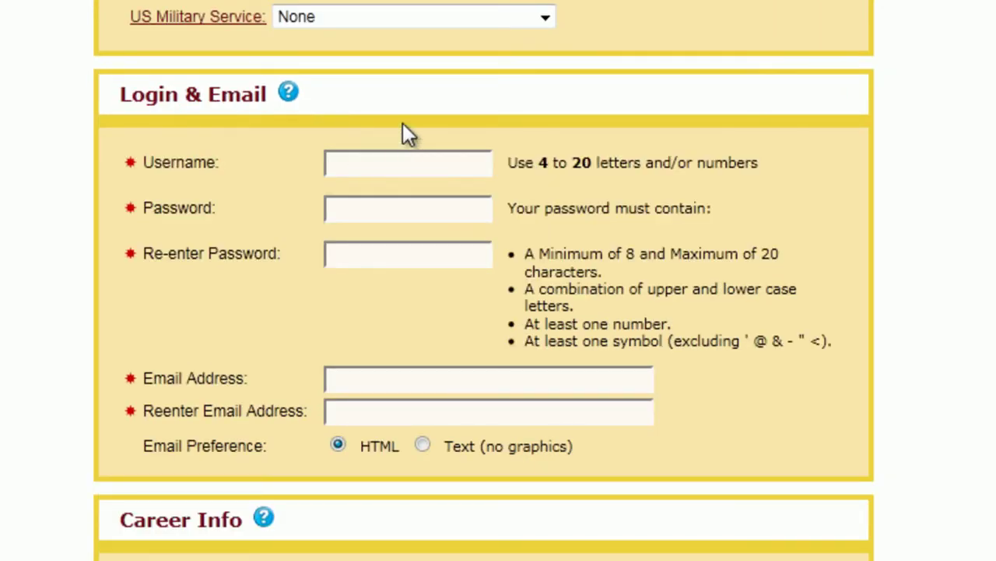
{"action": "key", "text": "Tab"}
{"action": "type", "text": "••••••••••"}
{"action": "key", "text": "Tab"}
{"action": "type", "text": "••••••••••"}
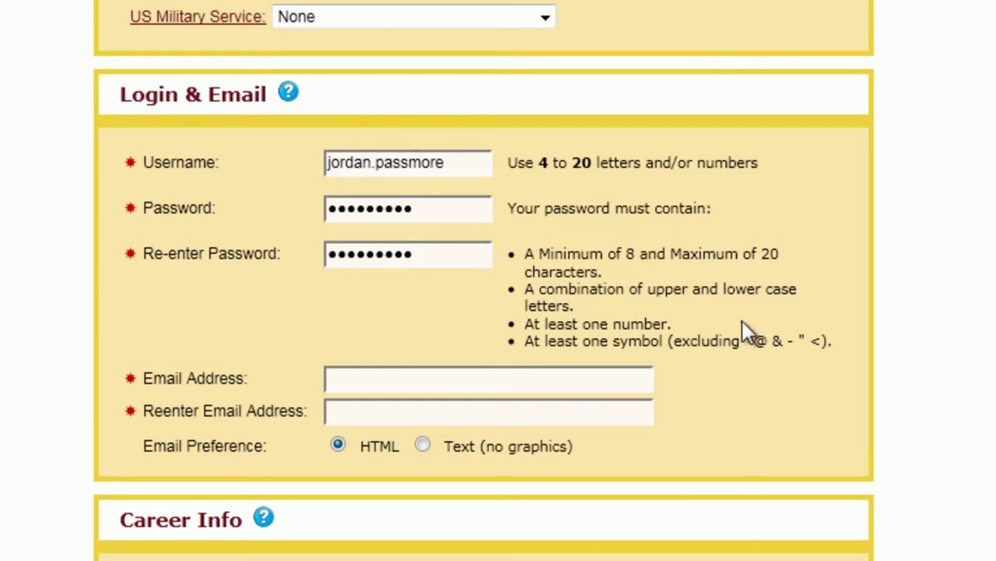
Enter the account e-mail address in both Email Address and Reenter Email Address
{"action": "left_click", "coordinate": [446, 379]}
{"action": "key", "text": "Tab"}
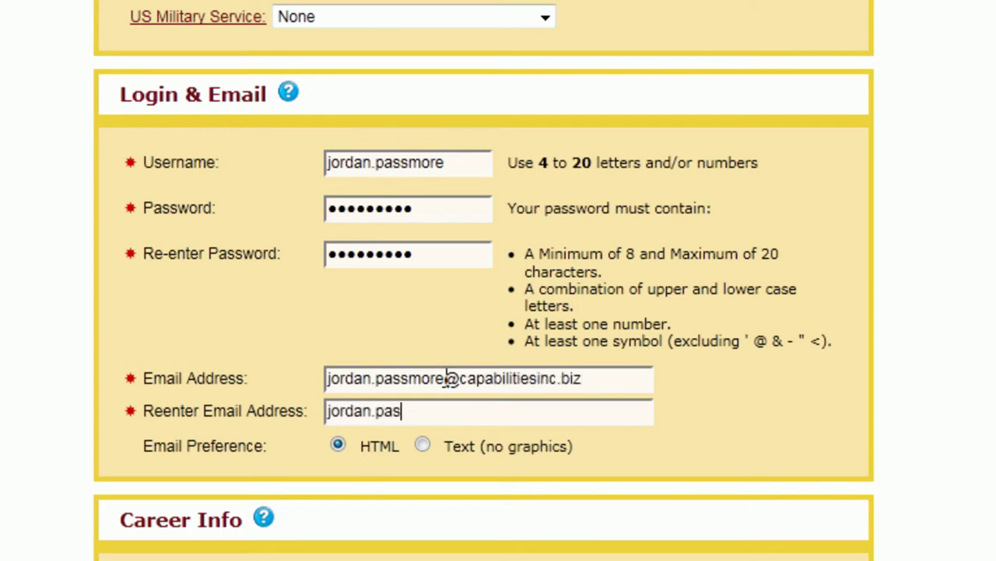
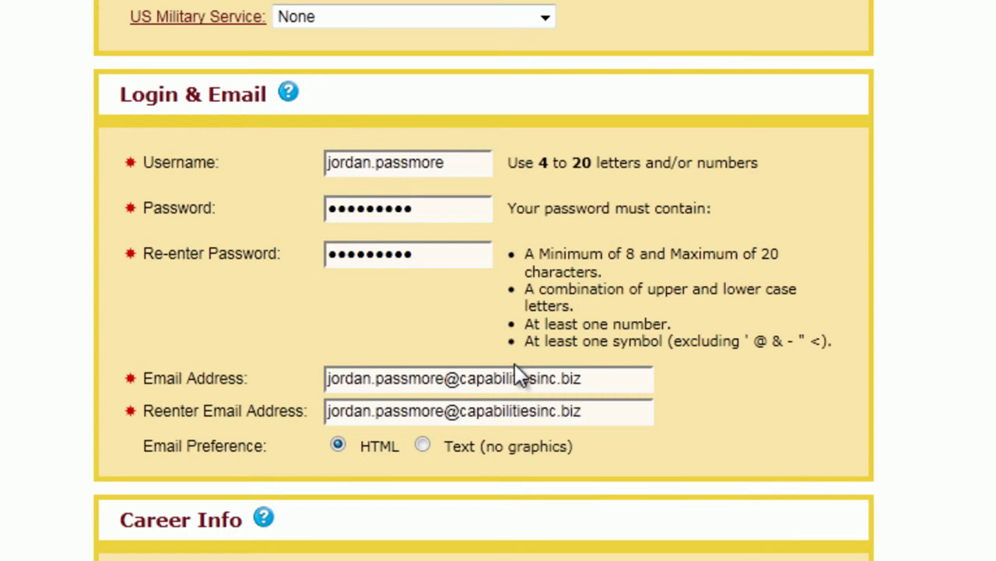
{"action": "scroll", "coordinate": [521, 372], "scroll_direction": "down", "scroll_amount": 2}
{"action": "scroll", "coordinate": [516, 371], "scroll_direction": "down", "scroll_amount": 2}
Set Career Level to Experienced (Non-Manager) and Degree to Bachelor's Degree
{"action": "scroll", "coordinate": [516, 370], "scroll_direction": "down", "scroll_amount": 2}
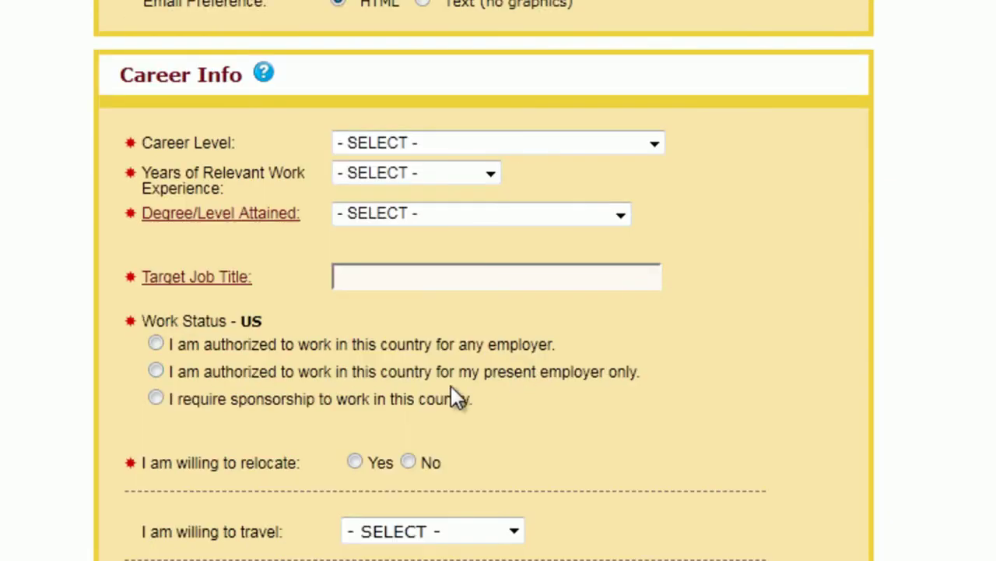
{"action": "left_click", "coordinate": [438, 145]}
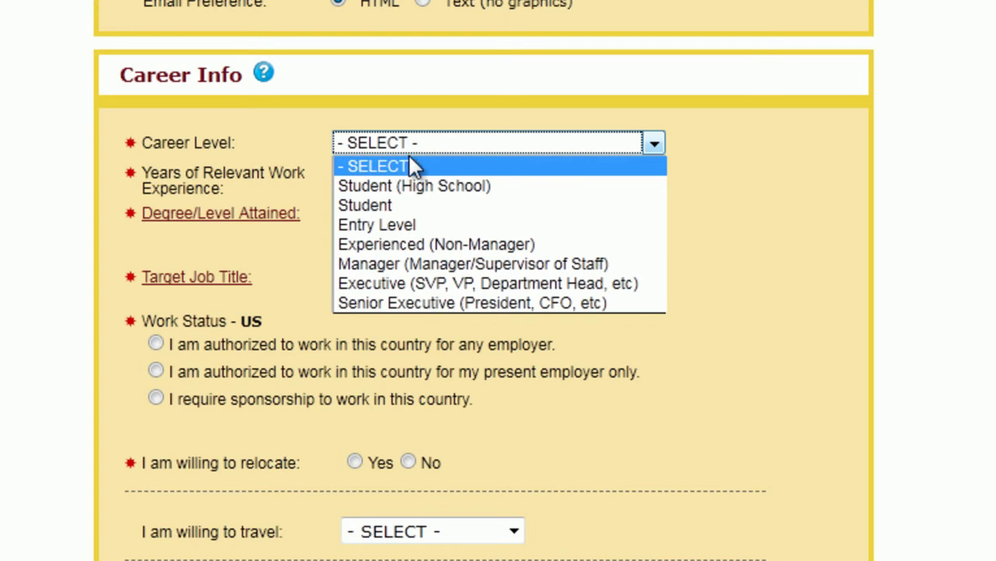
{"action": "left_click", "coordinate": [484, 245]}
{"action": "left_click", "coordinate": [415, 215]}
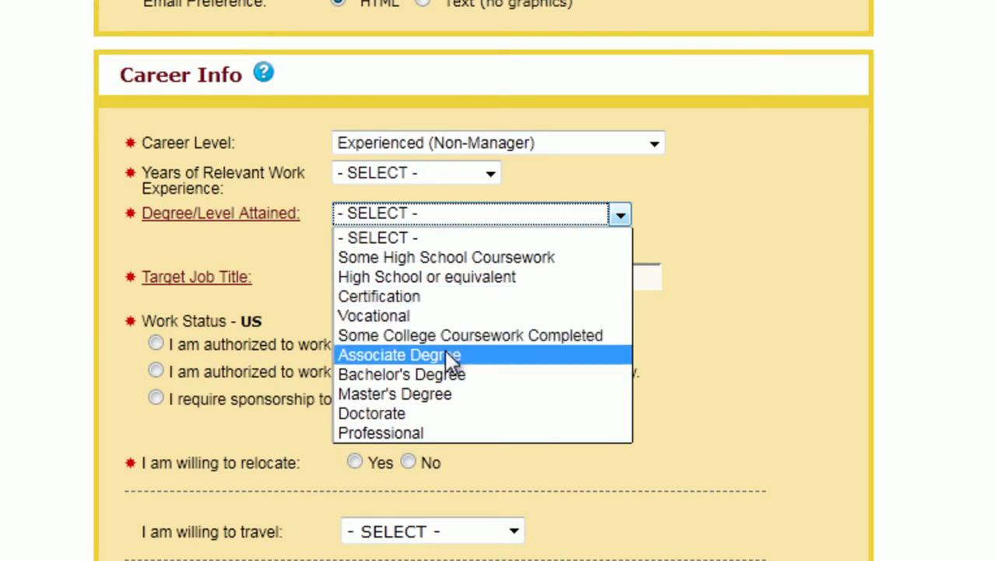
{"action": "left_click", "coordinate": [451, 377]}
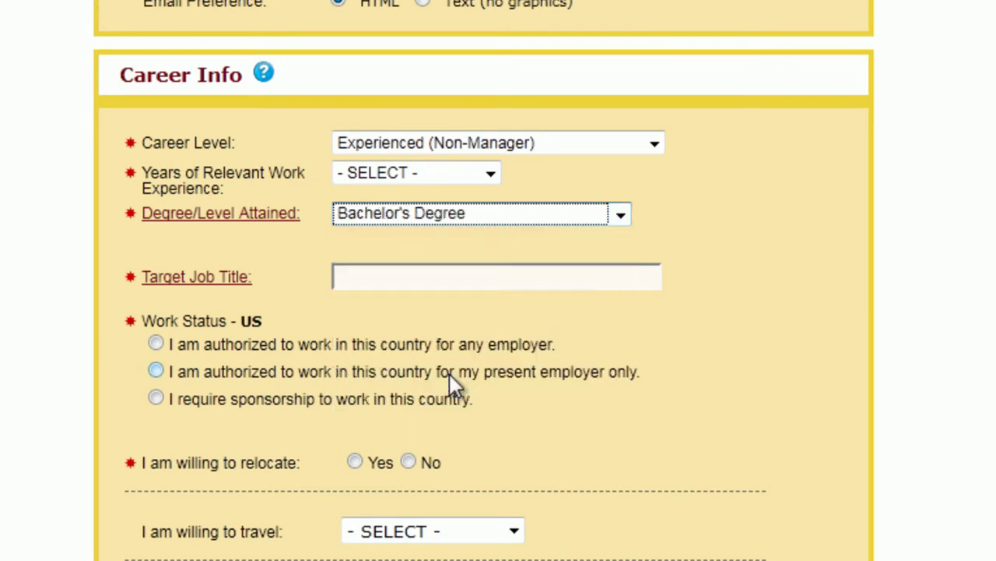
Dismiss the help window and enter Web Developer as the Target Job Title
{"action": "left_click", "coordinate": [415, 282]}
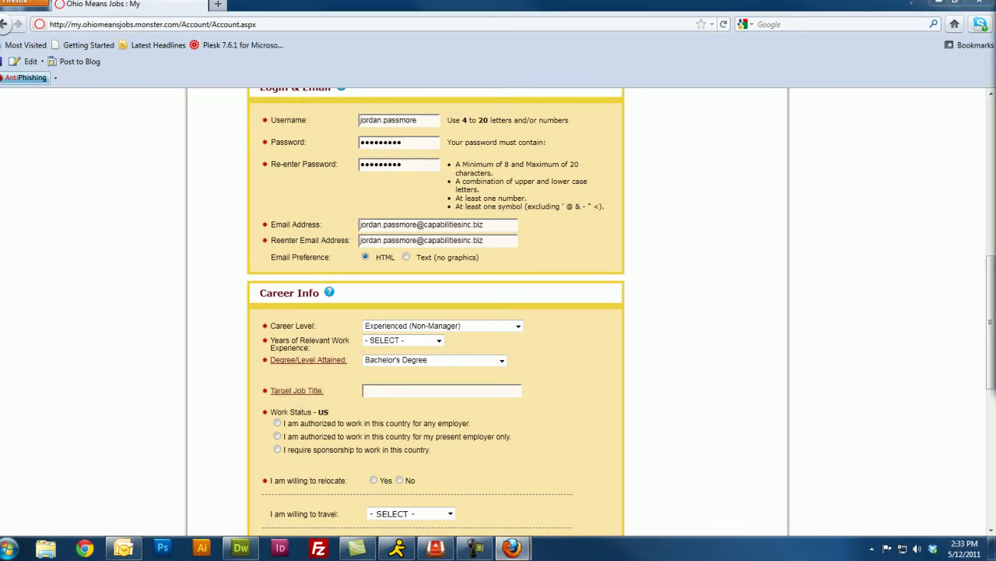
{"action": "left_click_drag", "start_coordinate": [838, 94], "coordinate": [796, 90]}
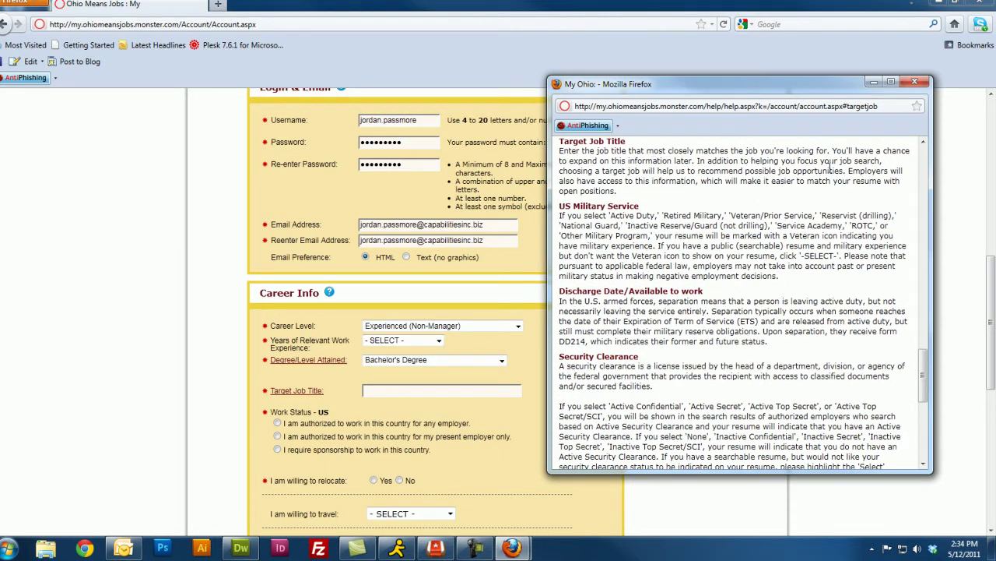
{"action": "left_click", "coordinate": [915, 81]}
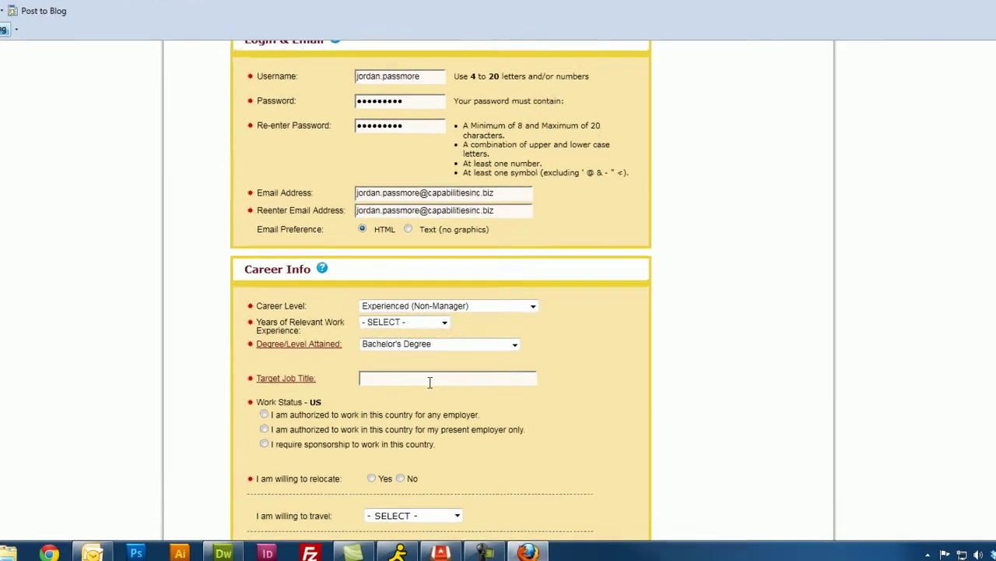
{"action": "left_click", "coordinate": [429, 381]}
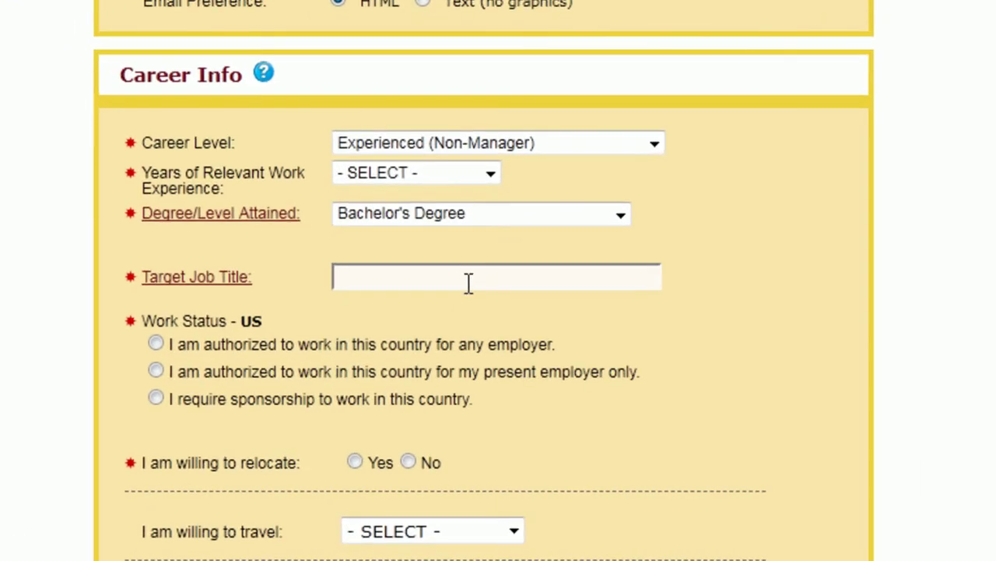
{"action": "type", "text": "Web Developer"}
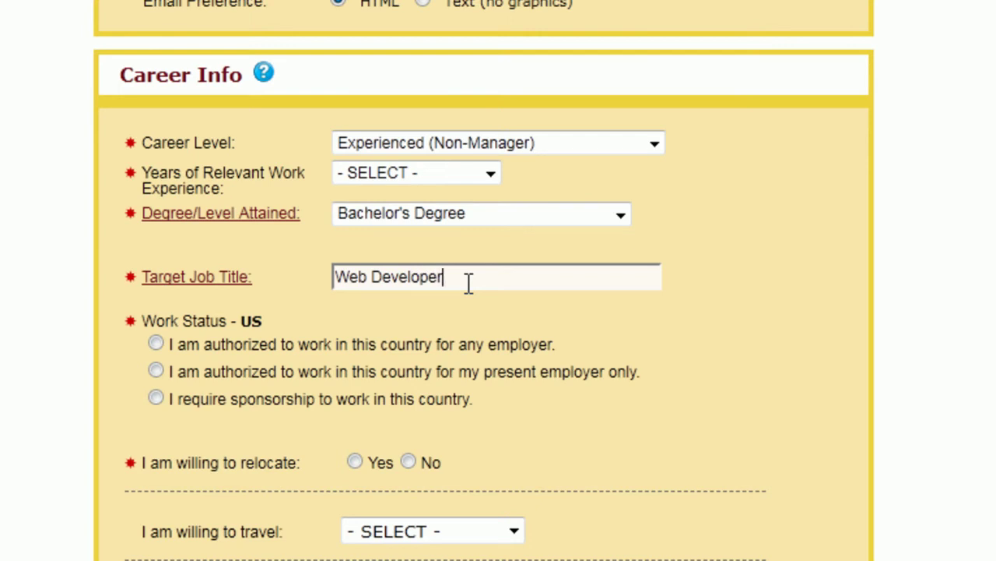
Mark authorized to work for any employer, travel up to 25%, leaving Security Clearance unset
{"action": "left_click", "coordinate": [155, 344]}
{"action": "scroll", "coordinate": [278, 351], "scroll_direction": "down", "scroll_amount": 2}
{"action": "left_click", "coordinate": [416, 389]}
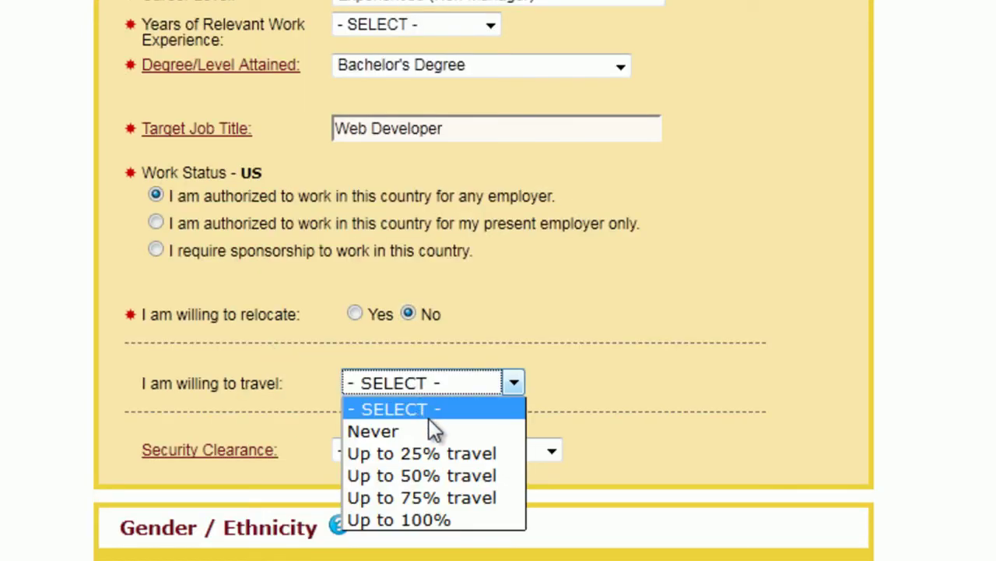
{"action": "left_click", "coordinate": [444, 452]}
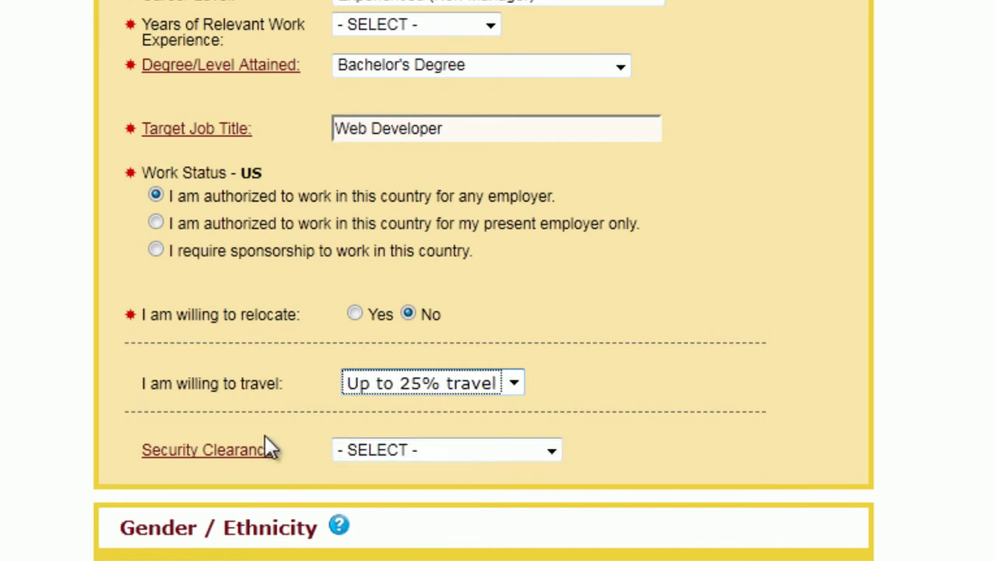
{"action": "left_click", "coordinate": [357, 452]}
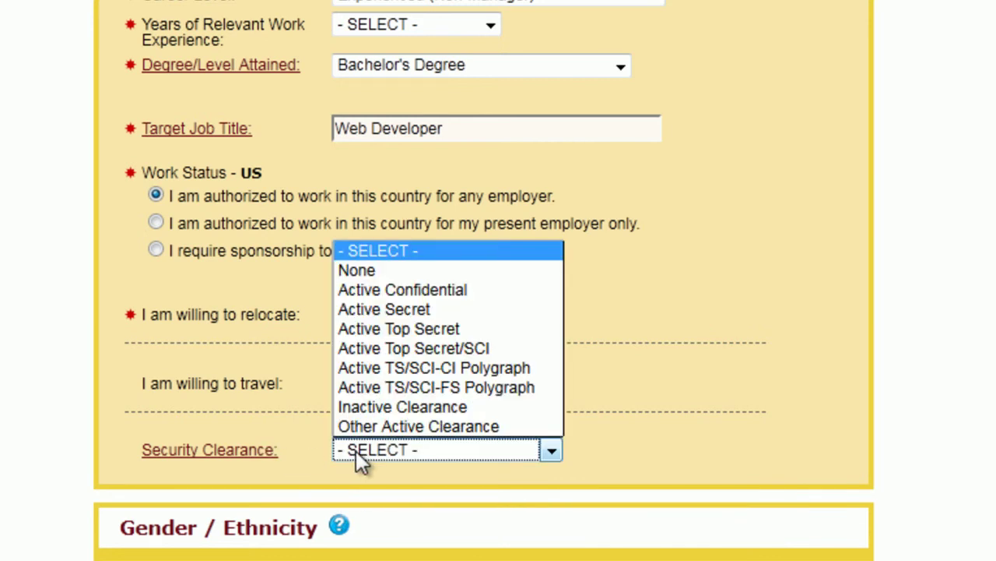
{"action": "left_click", "coordinate": [357, 451]}
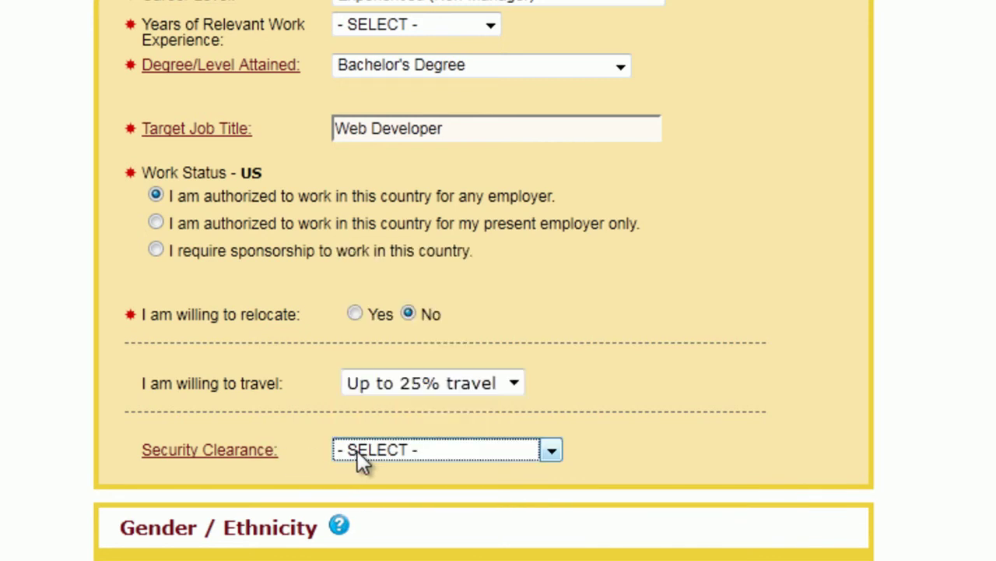
{"action": "scroll", "coordinate": [893, 354], "scroll_direction": "down", "scroll_amount": 2}
{"action": "scroll", "coordinate": [892, 355], "scroll_direction": "down", "scroll_amount": 4}
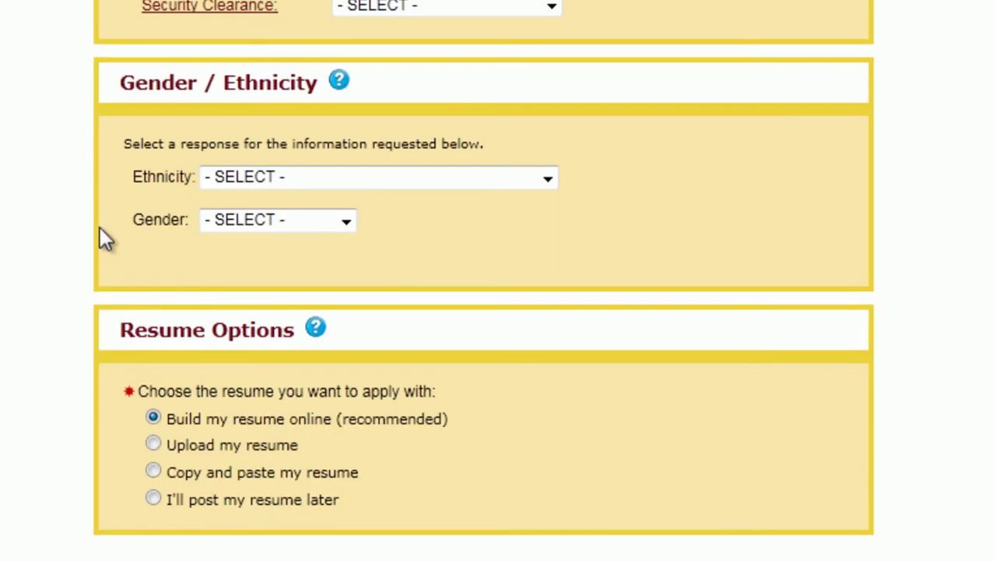
Set Ethnicity to White (Not of Hispanic Origin) and Gender to Male
{"action": "left_click", "coordinate": [264, 181]}
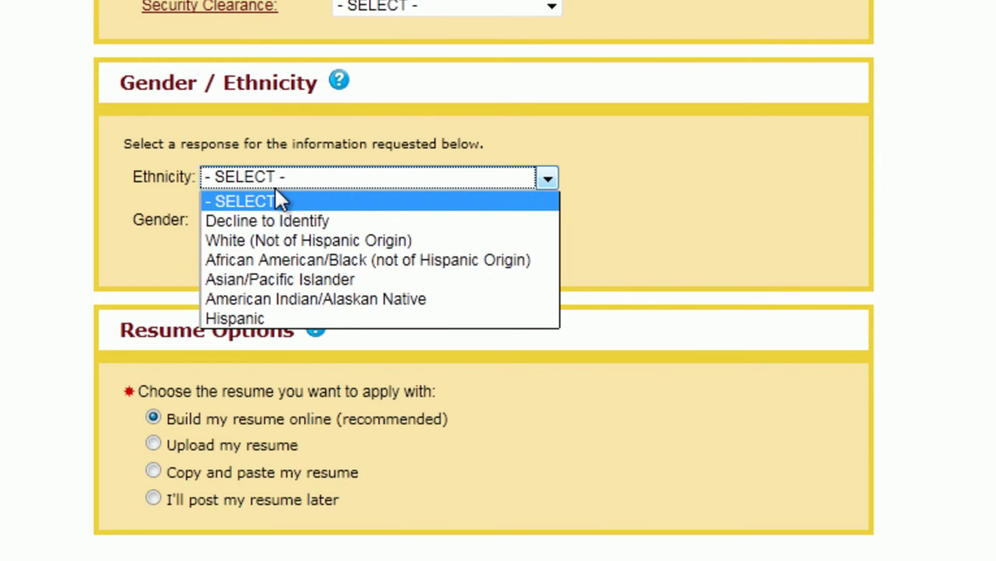
{"action": "left_click", "coordinate": [313, 239]}
{"action": "left_click", "coordinate": [296, 221]}
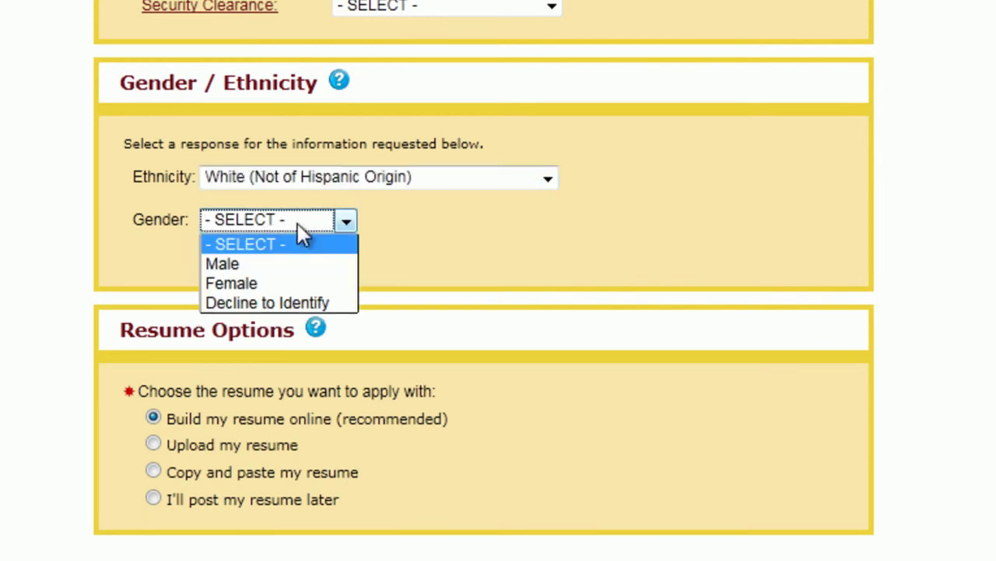
{"action": "left_click", "coordinate": [312, 265]}
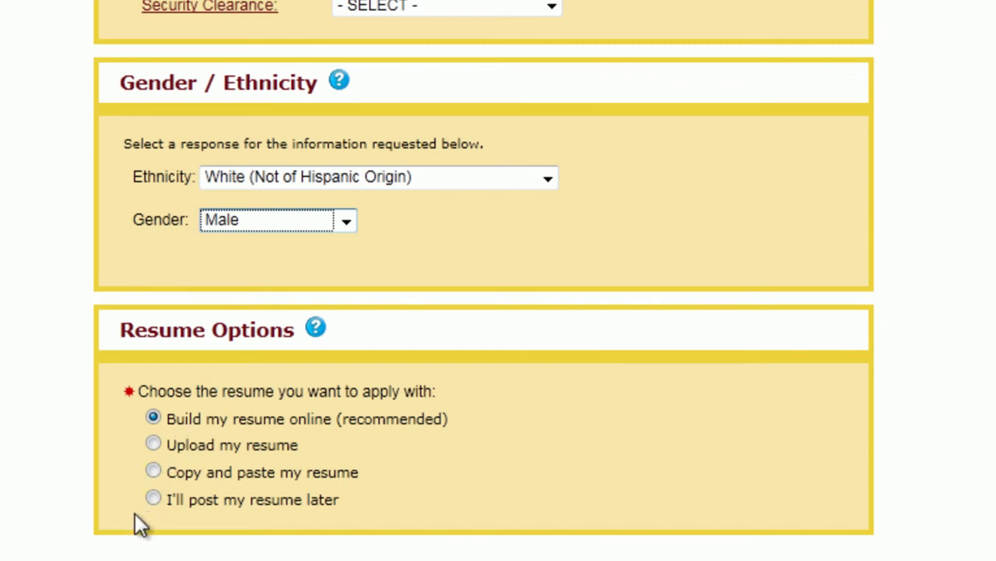
Choose 'I'll post my resume later' and submit Create Account
{"action": "scroll", "coordinate": [218, 456], "scroll_direction": "down", "scroll_amount": 2}
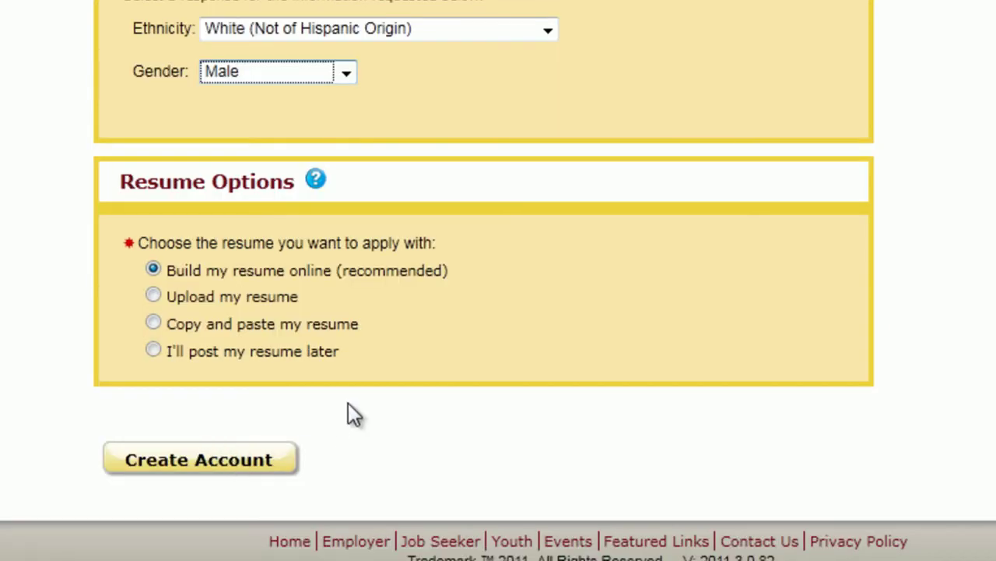
{"action": "left_click", "coordinate": [158, 356]}
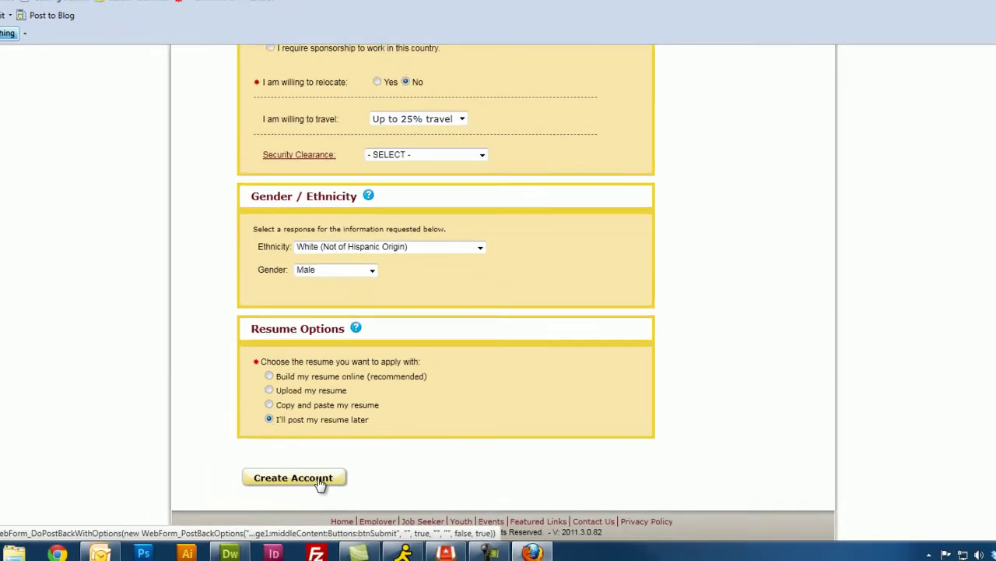
{"action": "left_click", "coordinate": [247, 464]}
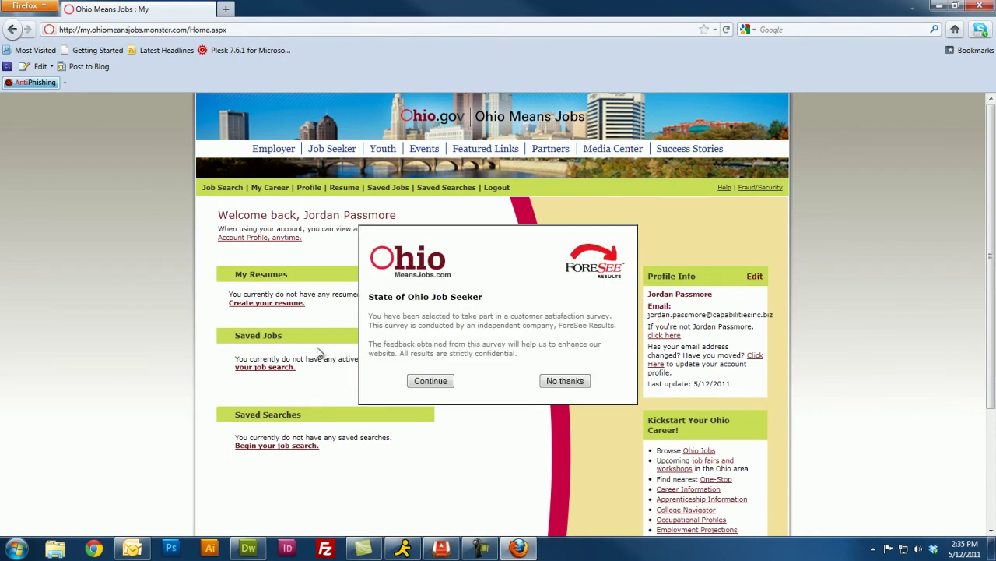
Choose 'No thanks' on the ForeSee customer satisfaction survey popup
{"action": "left_click", "coordinate": [567, 382]}
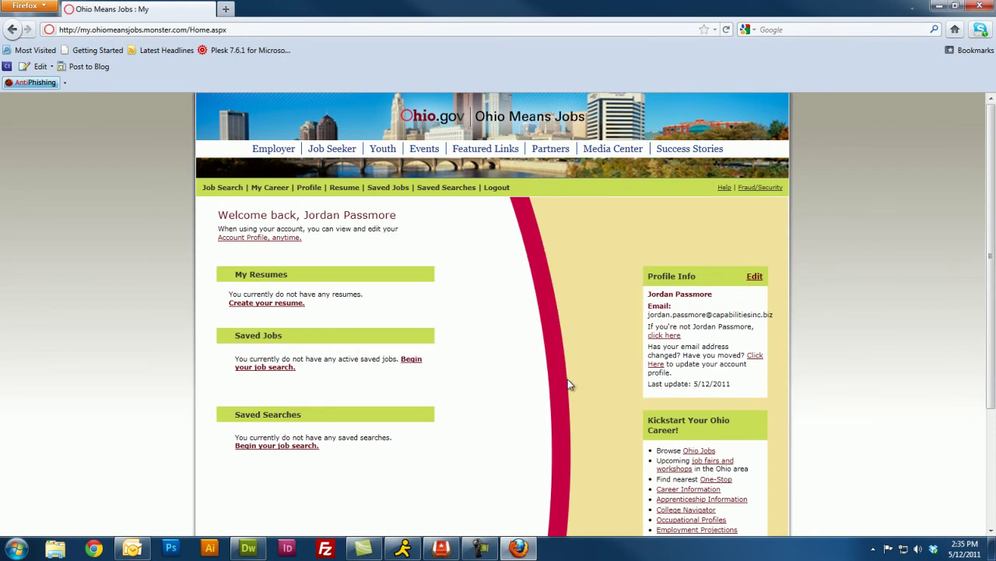